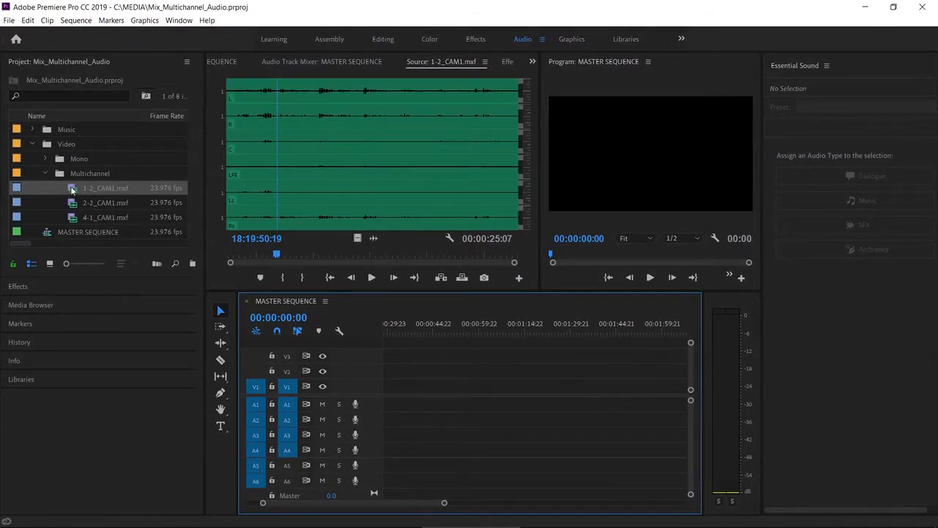
# Add 1-2_CAM1.mxf to MASTER SEQUENCE on track V1 and open the source clip's audio channel settings
pyautogui.moveTo(71, 191); pyautogui.dragTo(403, 385)
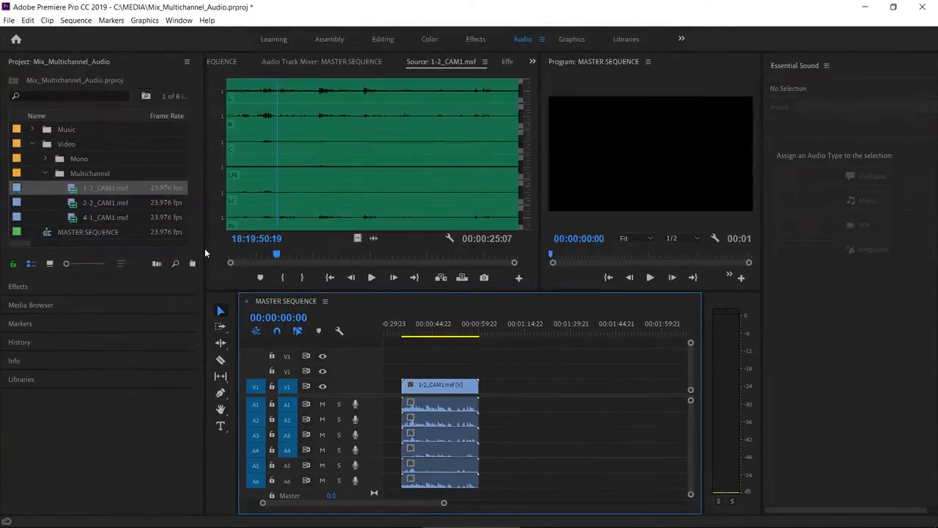
pyautogui.rightClick(71, 189)
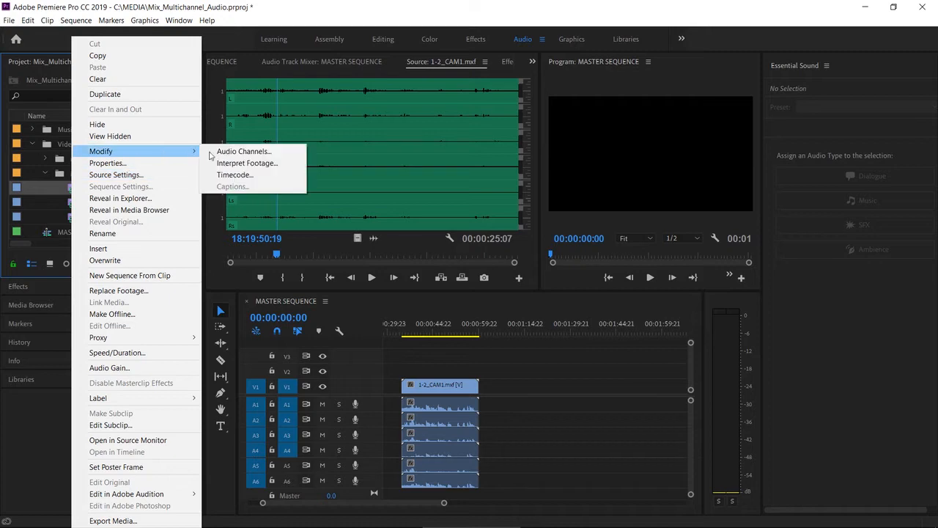
pyautogui.click(212, 153)
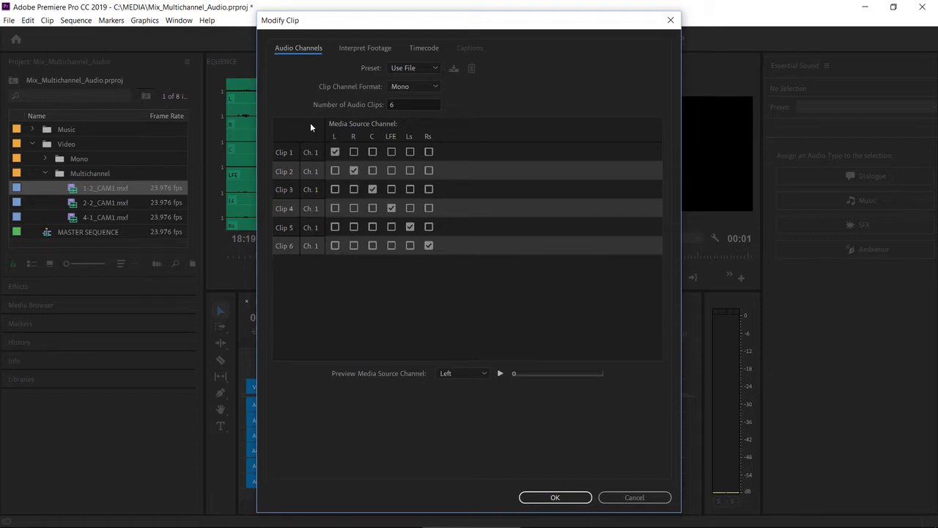
# Set the clip channel format to Stereo with 3 audio clips, and add 1-2_CAM1.mxf again after the first clip in the sequence
pyautogui.click(410, 88)
pyautogui.click(418, 111)
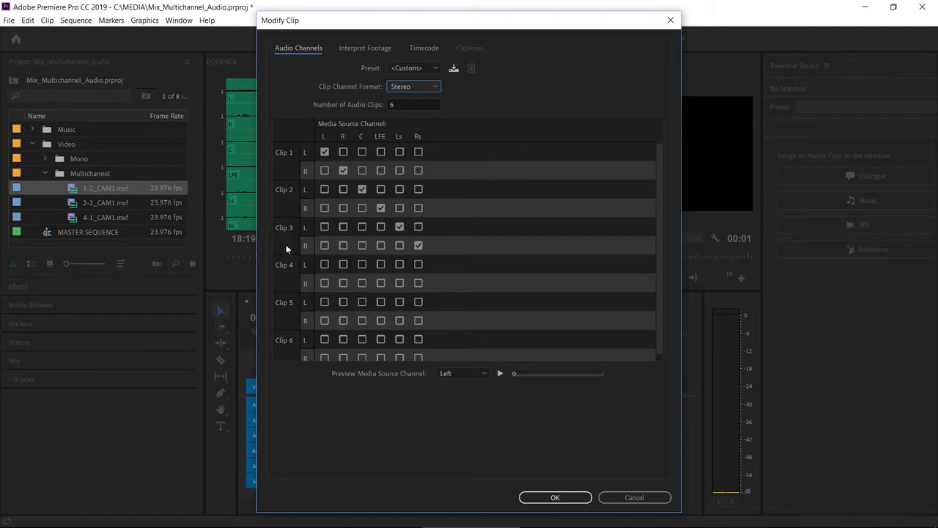
pyautogui.click(402, 106)
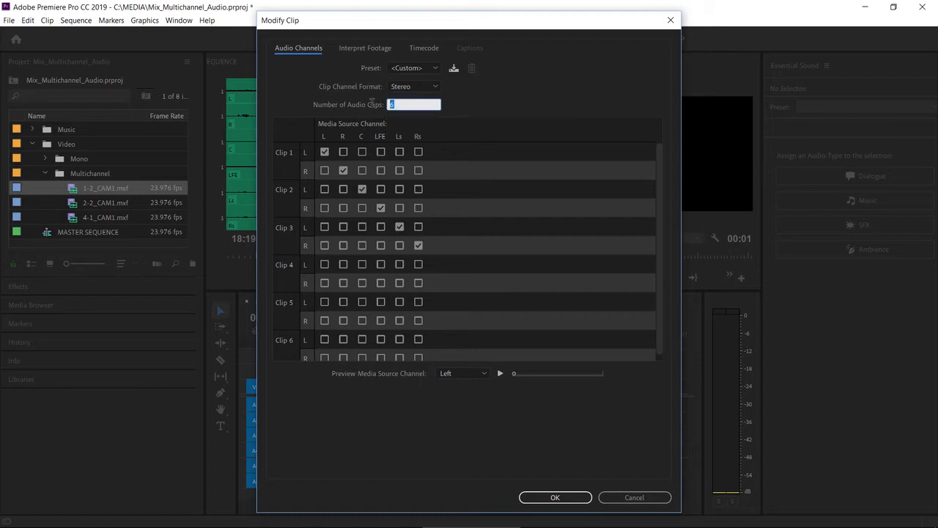
pyautogui.write('3')
pyautogui.click(469, 108)
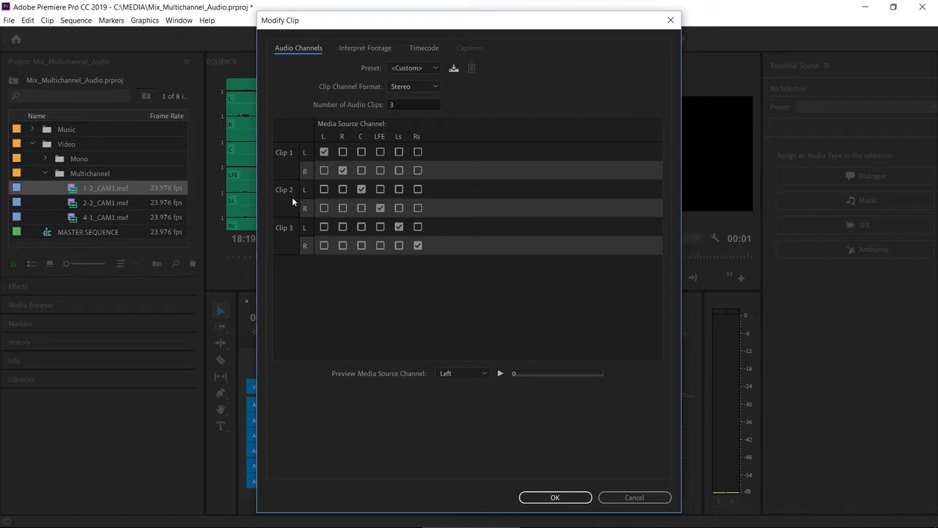
pyautogui.click(556, 498)
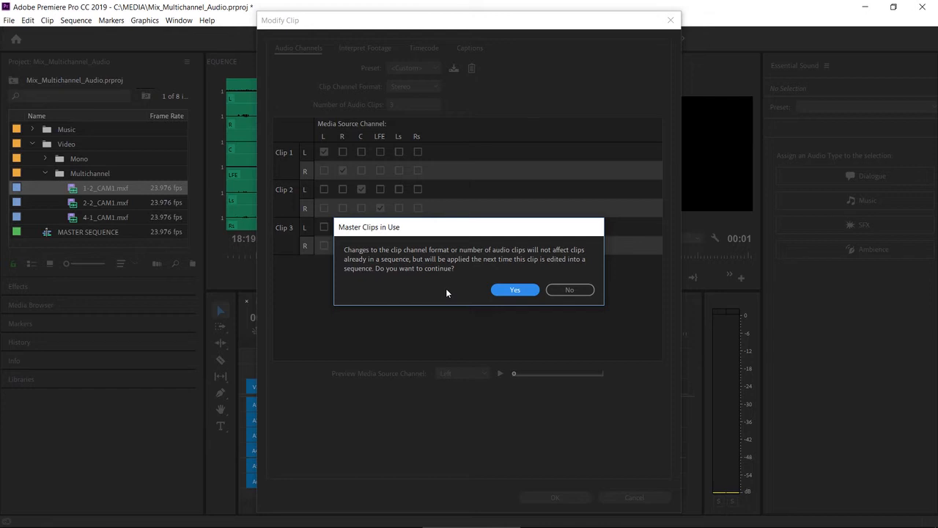
pyautogui.click(516, 291)
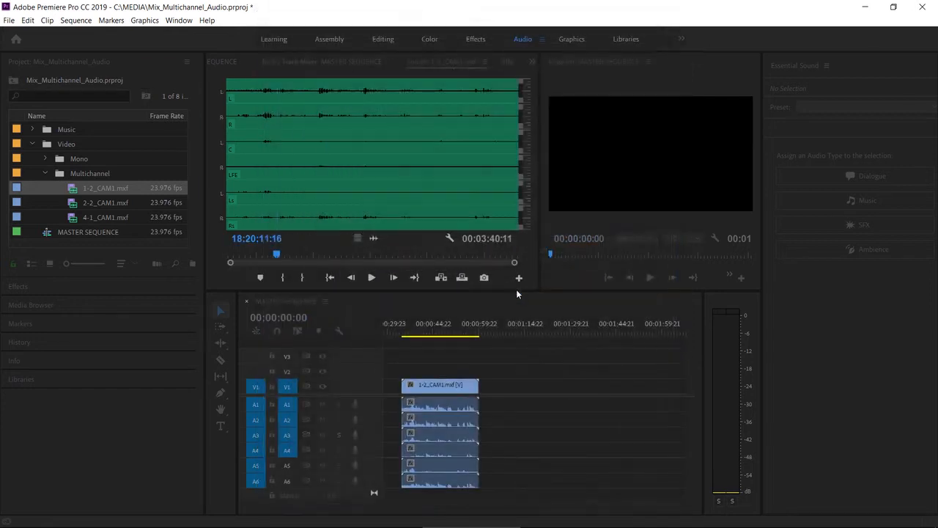
pyautogui.moveTo(245, 270); pyautogui.dragTo(501, 403)
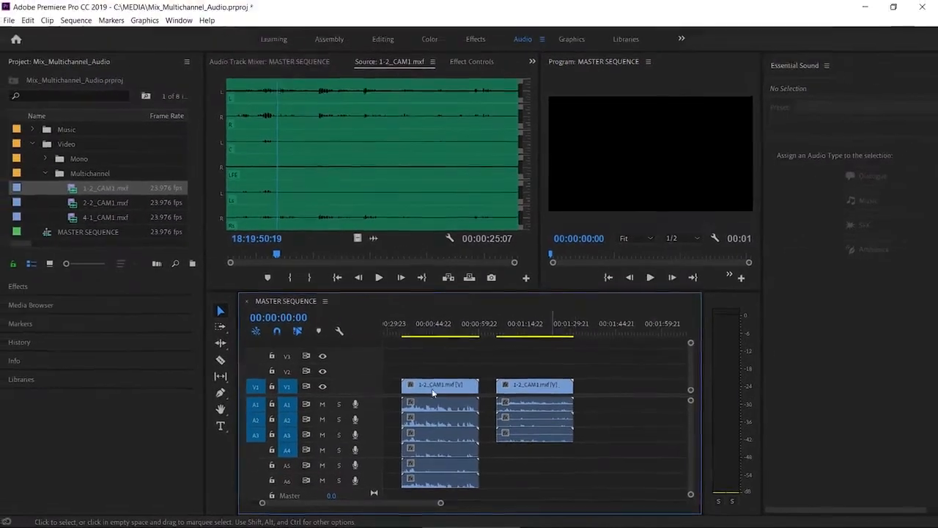
# Change the clip channel format of 1-2_CAM1.mxf to Mono in its audio channel settings
pyautogui.rightClick(72, 190)
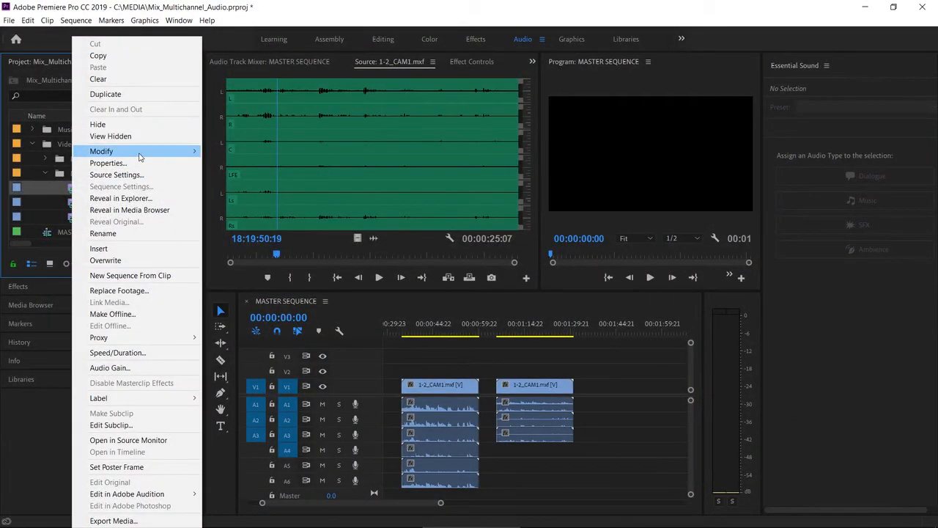
pyautogui.moveTo(181, 157)
pyautogui.click(238, 151)
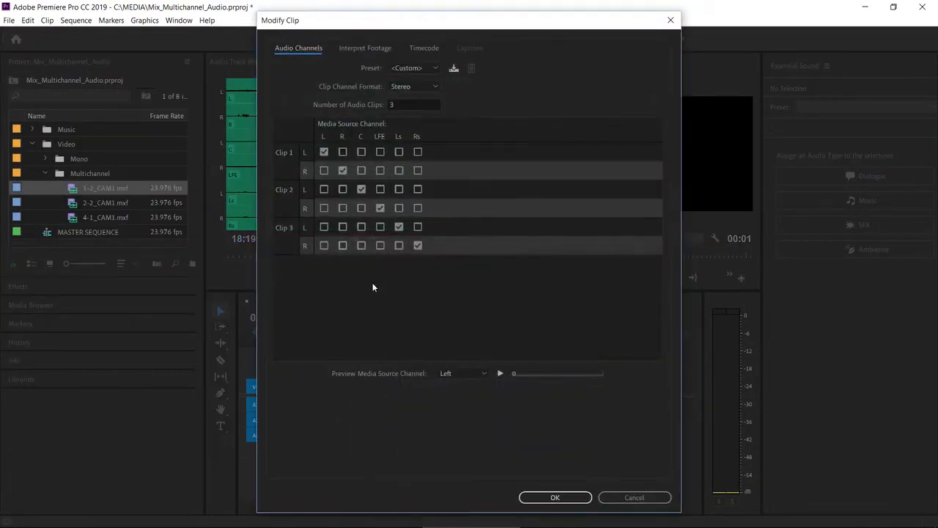
pyautogui.click(409, 85)
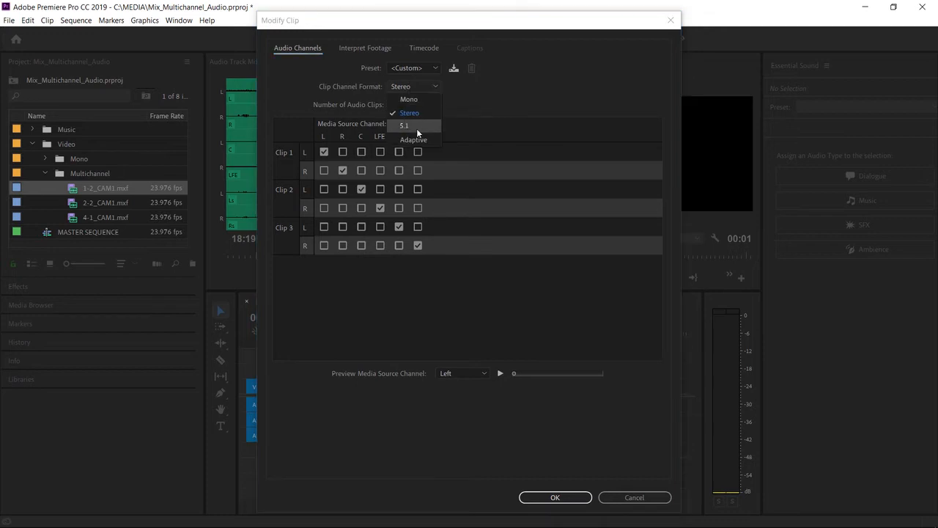
pyautogui.click(409, 99)
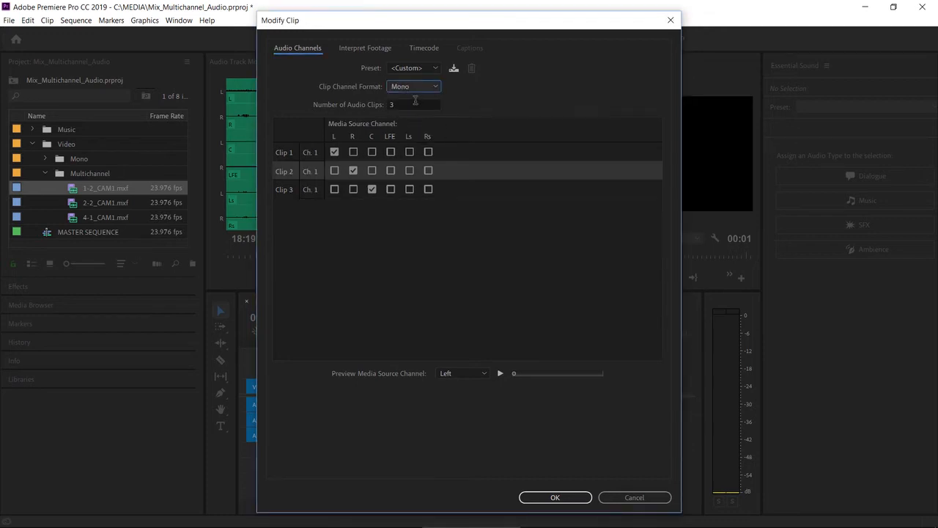
pyautogui.click(435, 68)
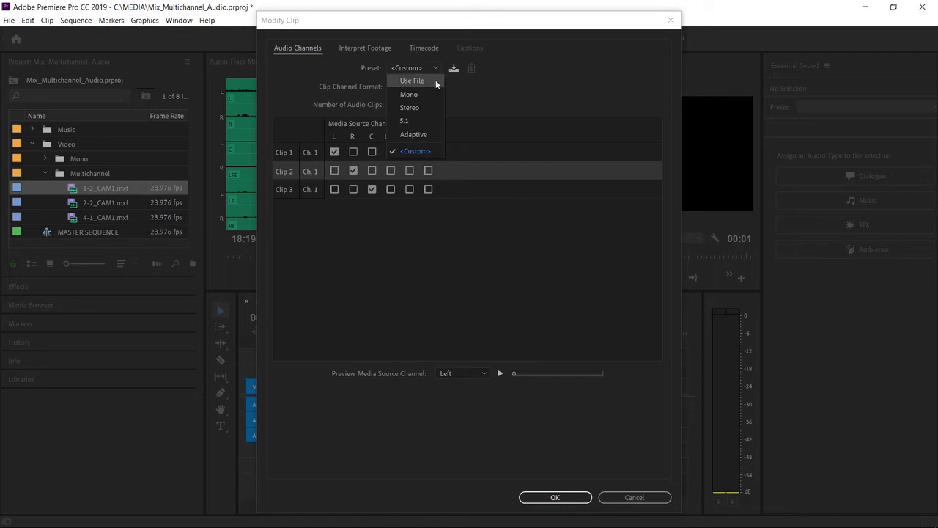
pyautogui.click(472, 91)
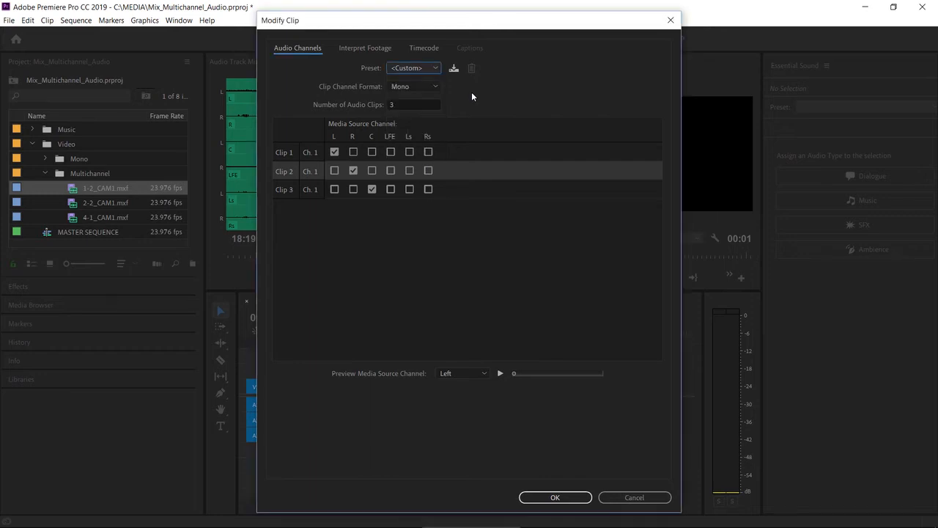
# Set the number of audio clips to 1 using source channel R, and add 1-2_CAM1.mxf after the second clip in the sequence
pyautogui.click(389, 104)
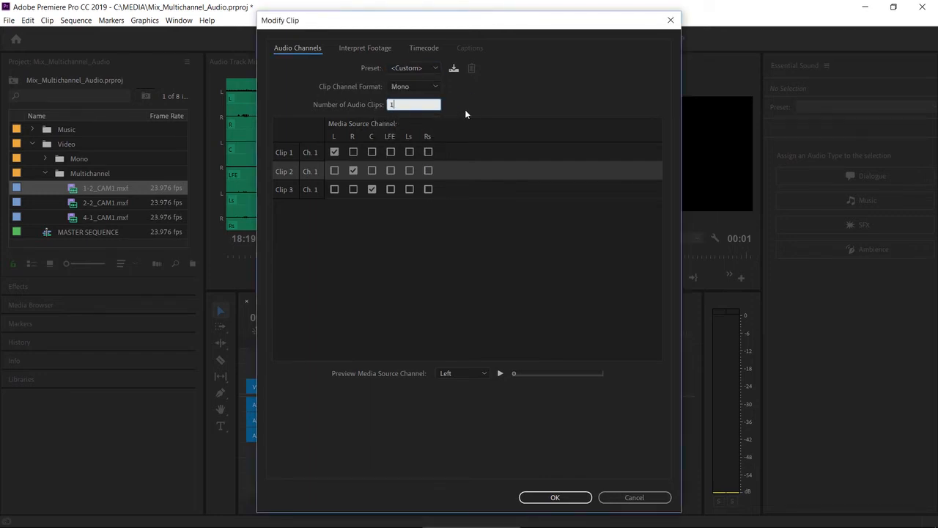
pyautogui.write('1')
pyautogui.press('Tab')
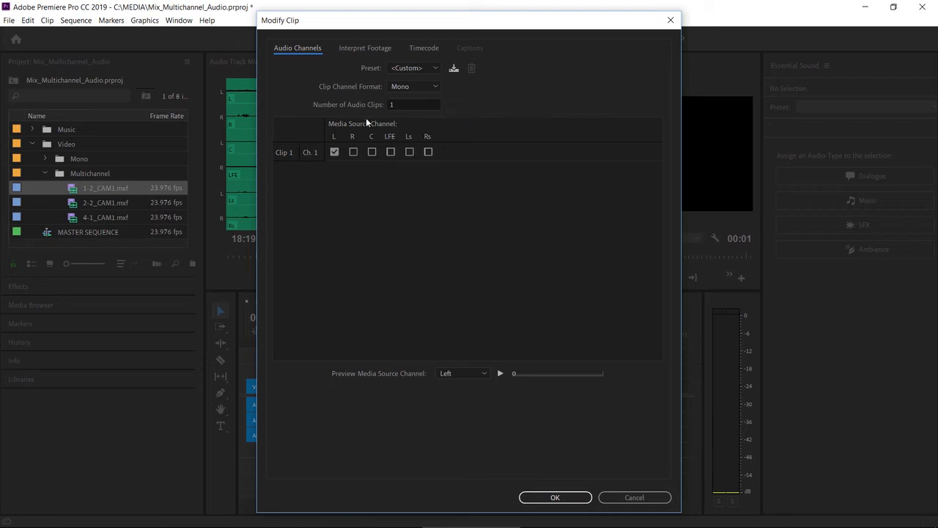
pyautogui.click(353, 152)
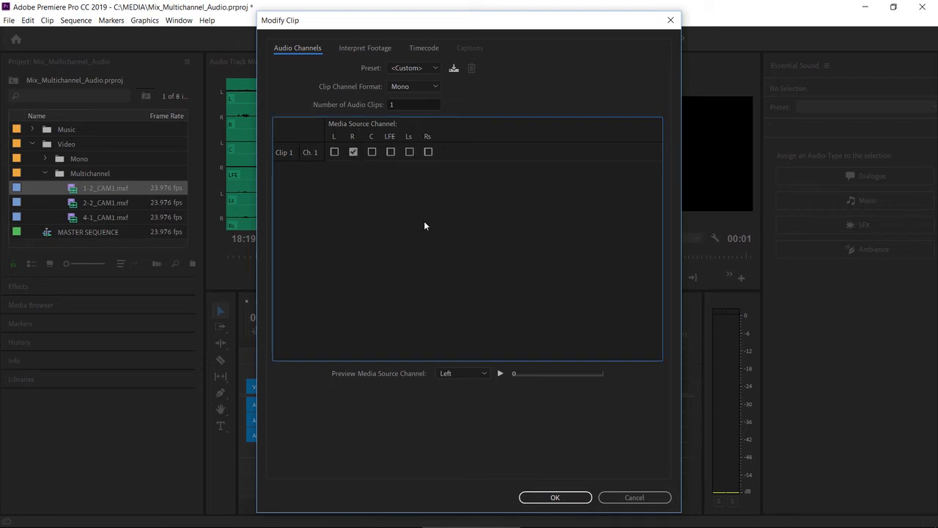
pyautogui.click(554, 497)
pyautogui.click(515, 291)
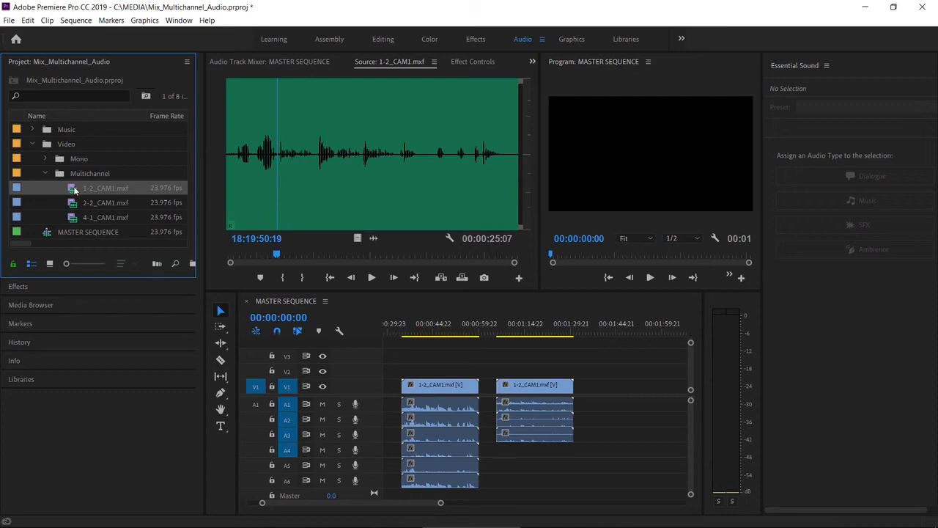
pyautogui.moveTo(76, 191); pyautogui.dragTo(593, 389)
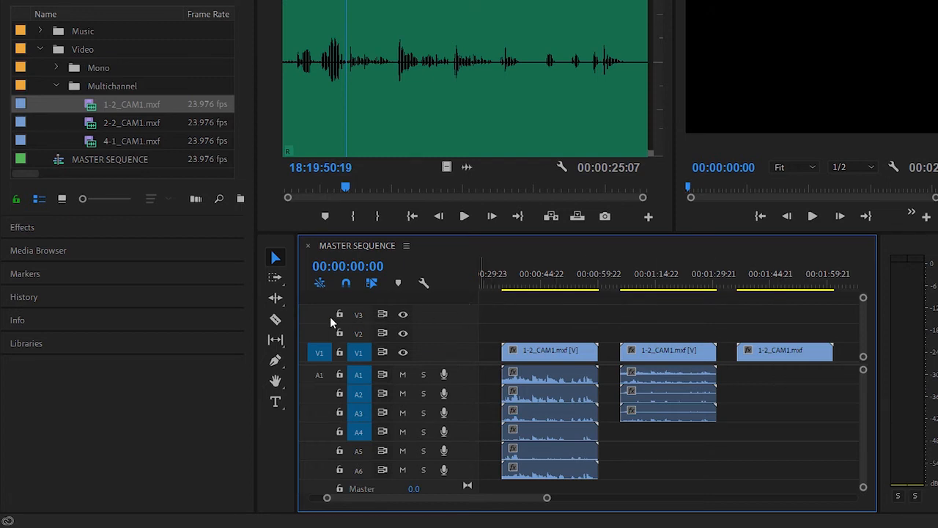
# Enable source patching for audio track A1 and add 1-2_CAM1.mxf with its audio after the third clip
pyautogui.click(320, 375)
pyautogui.click(318, 378)
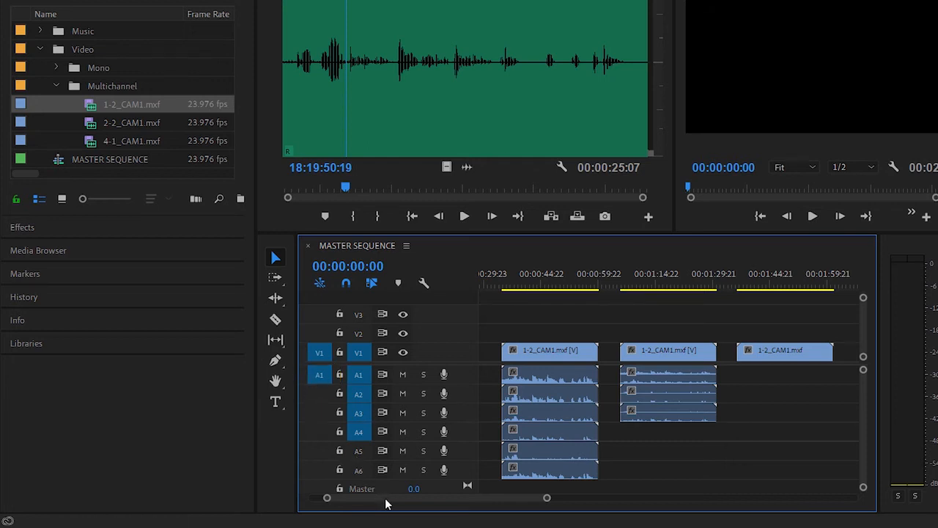
pyautogui.moveTo(387, 499); pyautogui.dragTo(421, 500)
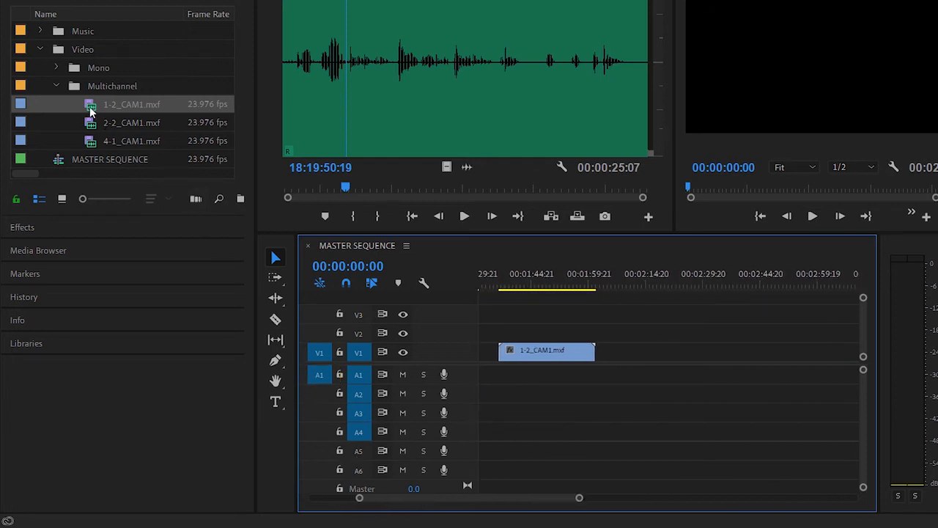
pyautogui.moveTo(88, 106); pyautogui.dragTo(622, 373)
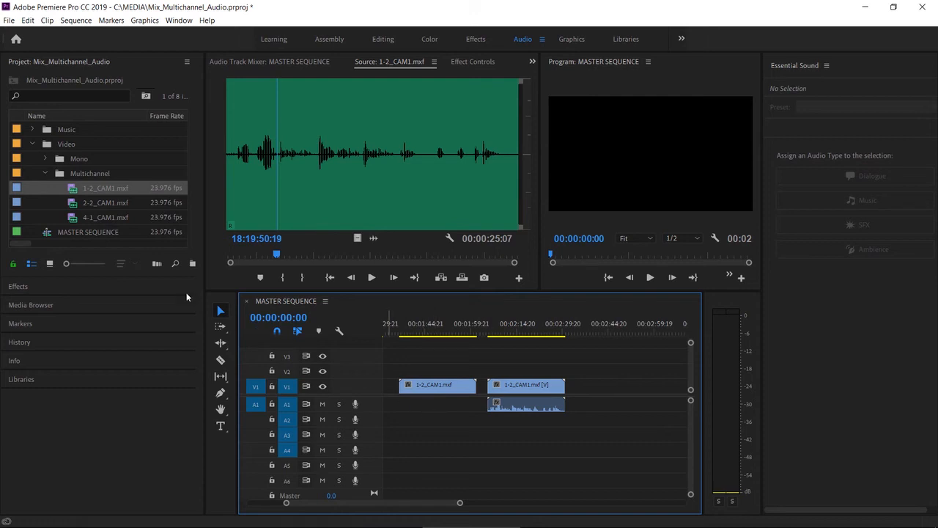
# Apply the Adaptive audio channel preset to 2-2_CAM1.mxf and add it to the sequence after the last 1-2_CAM1.mxf clip
pyautogui.click(76, 204)
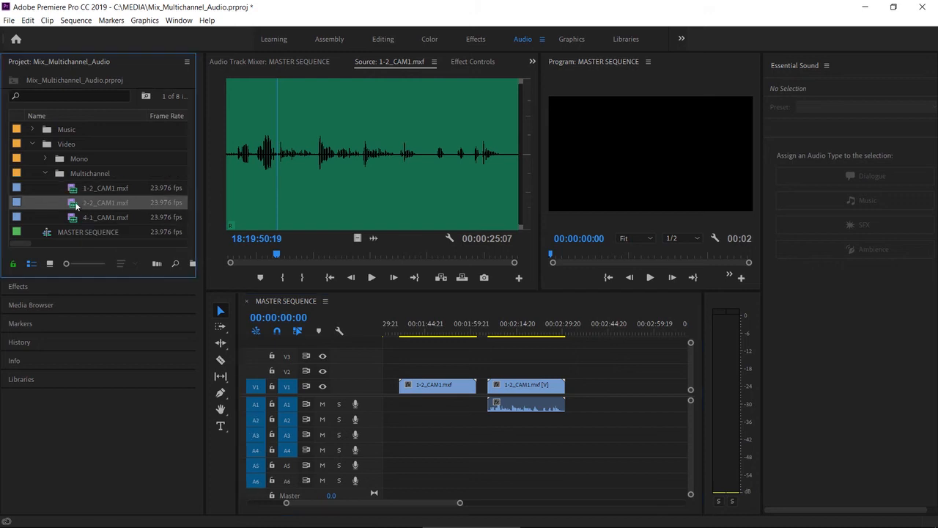
pyautogui.rightClick(71, 206)
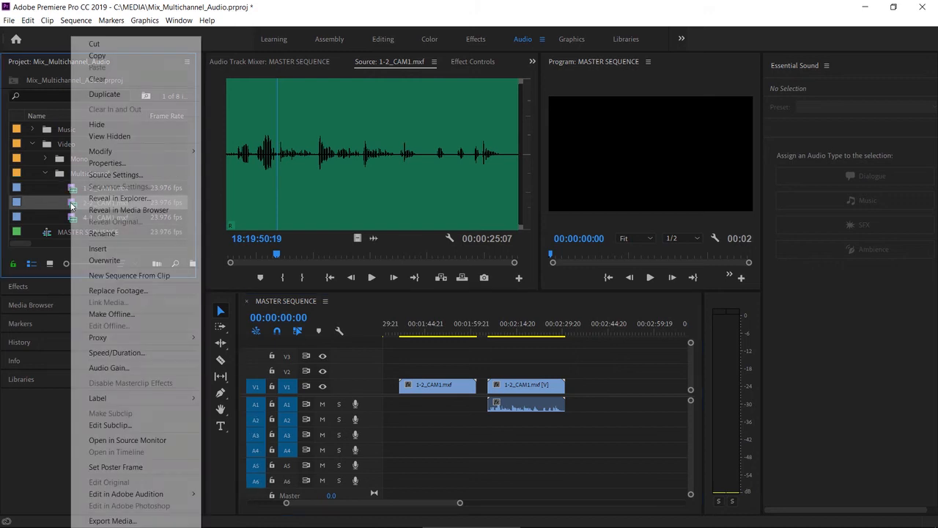
pyautogui.moveTo(177, 151)
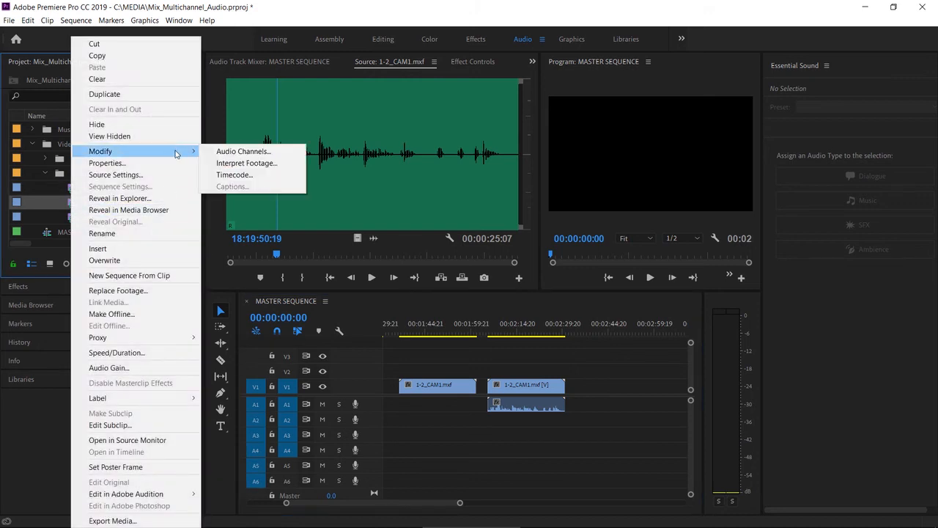
pyautogui.click(215, 153)
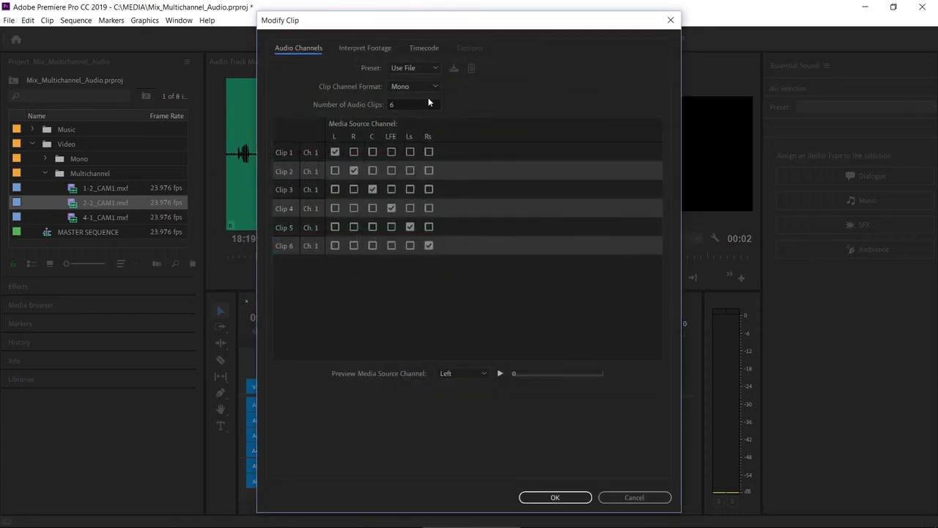
pyautogui.click(432, 70)
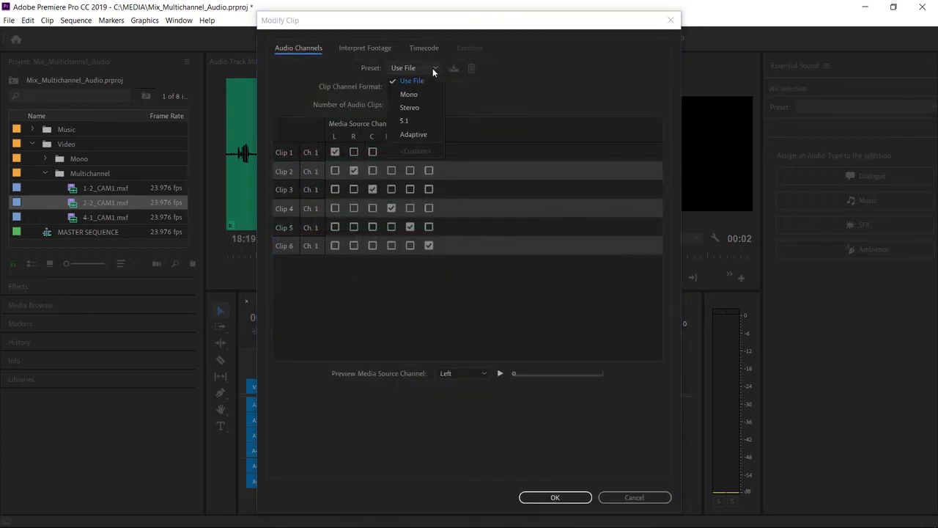
pyautogui.click(437, 134)
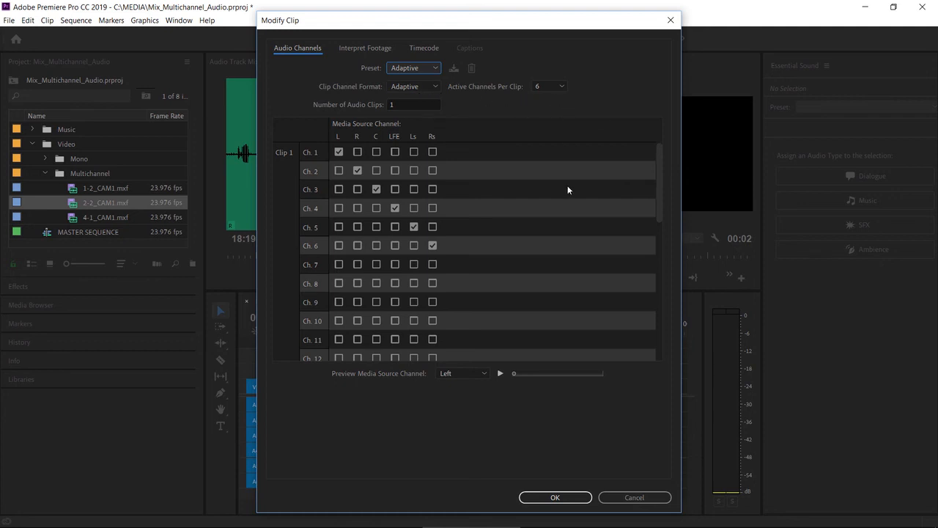
pyautogui.click(555, 498)
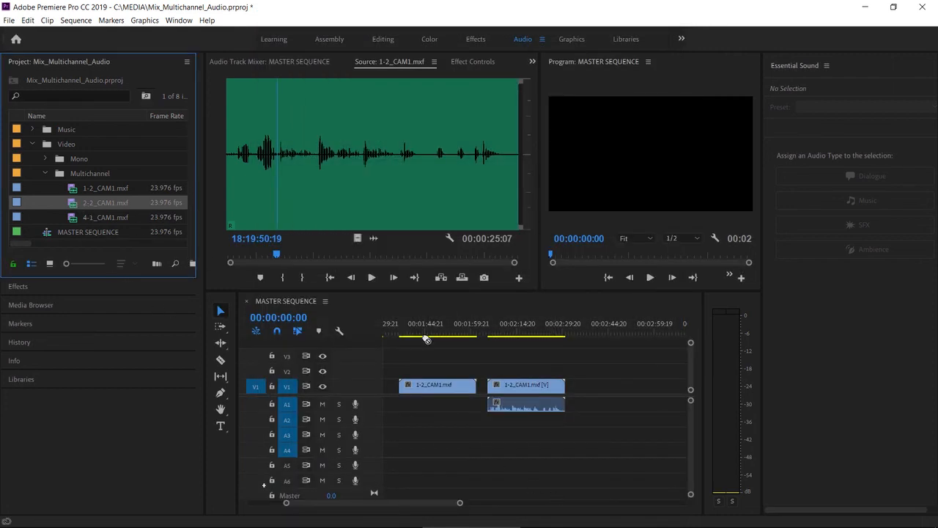
pyautogui.moveTo(426, 338); pyautogui.dragTo(592, 399)
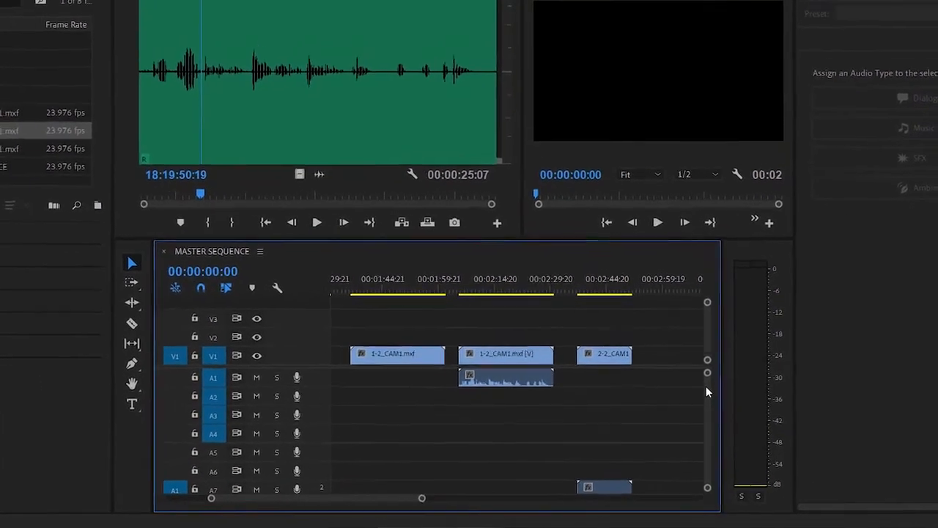
pyautogui.scroll(-3, 706, 392)
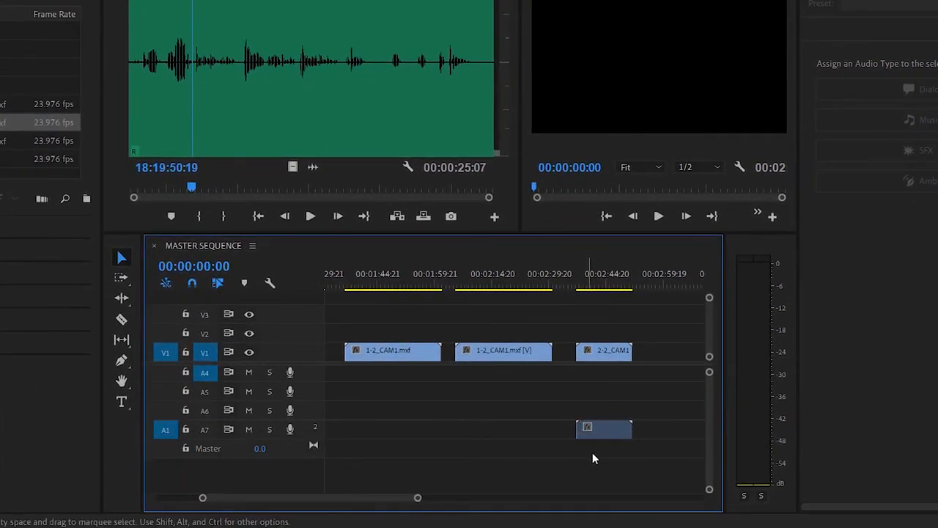